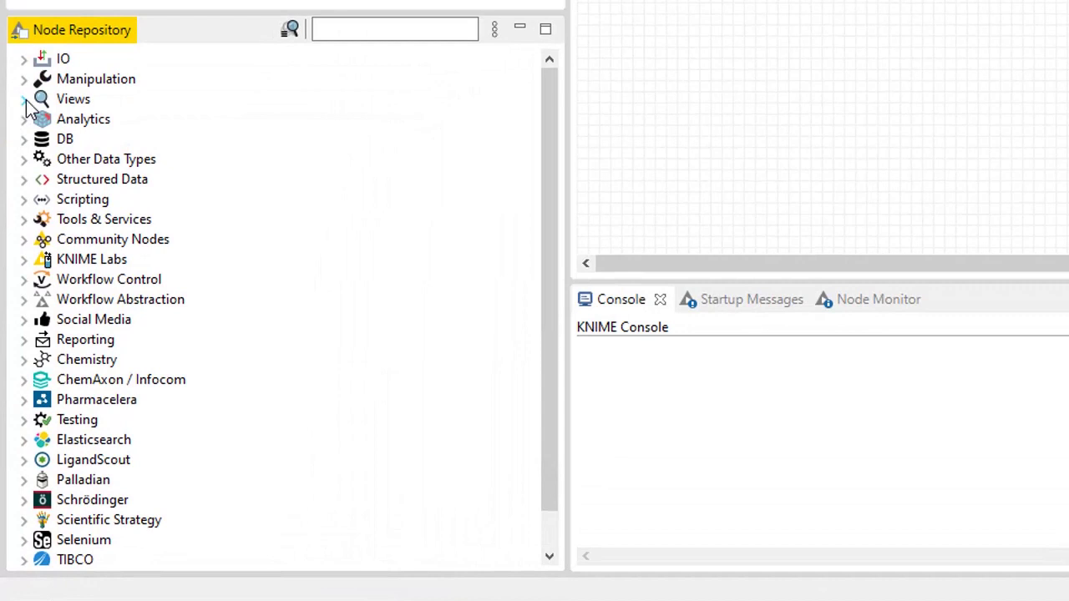
click(24, 99)
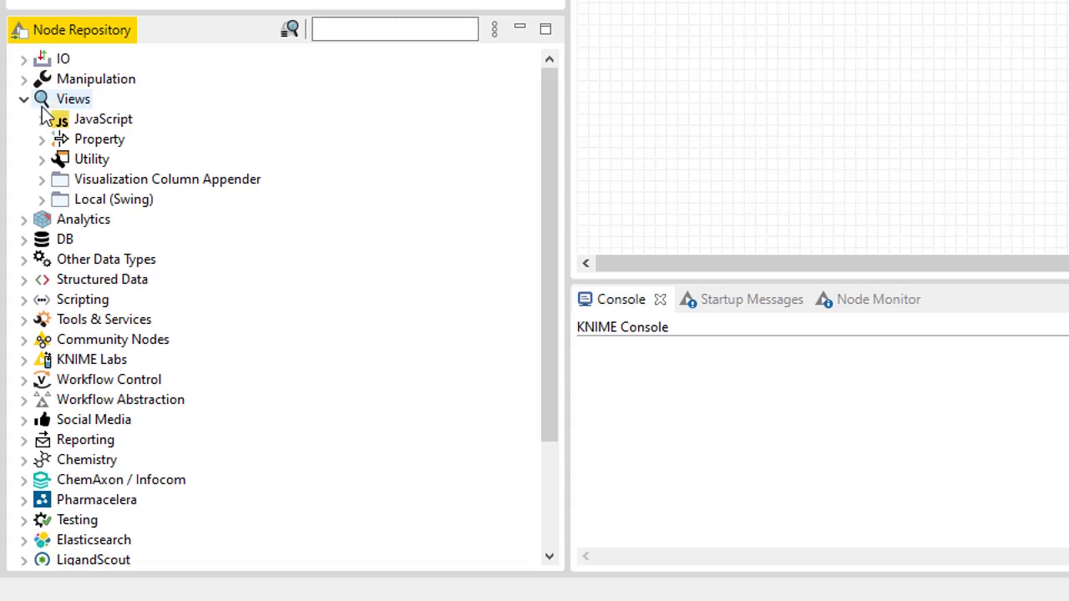
click(42, 121)
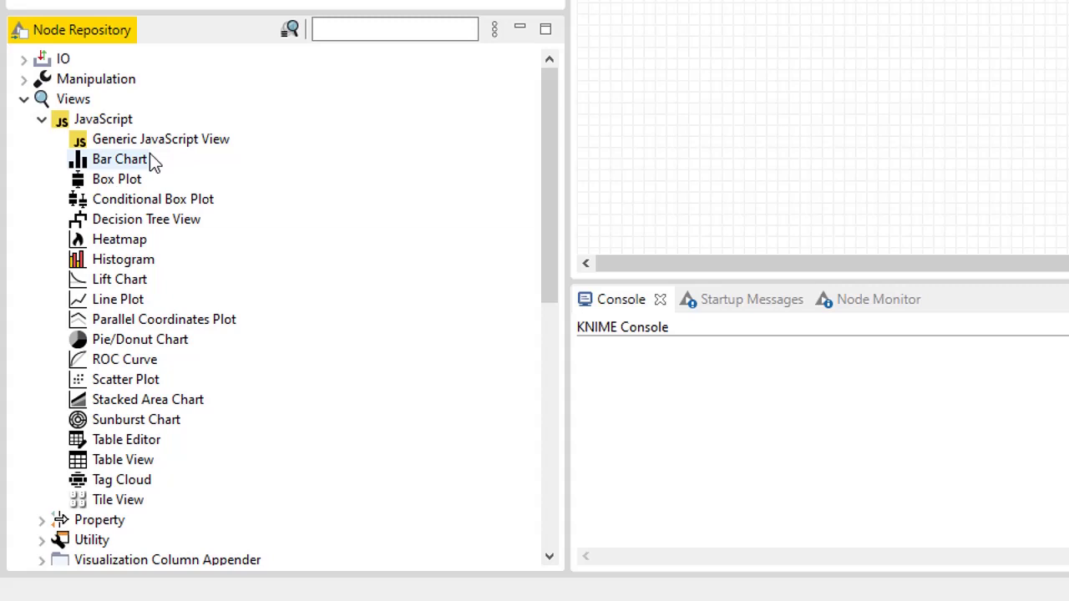
click(42, 121)
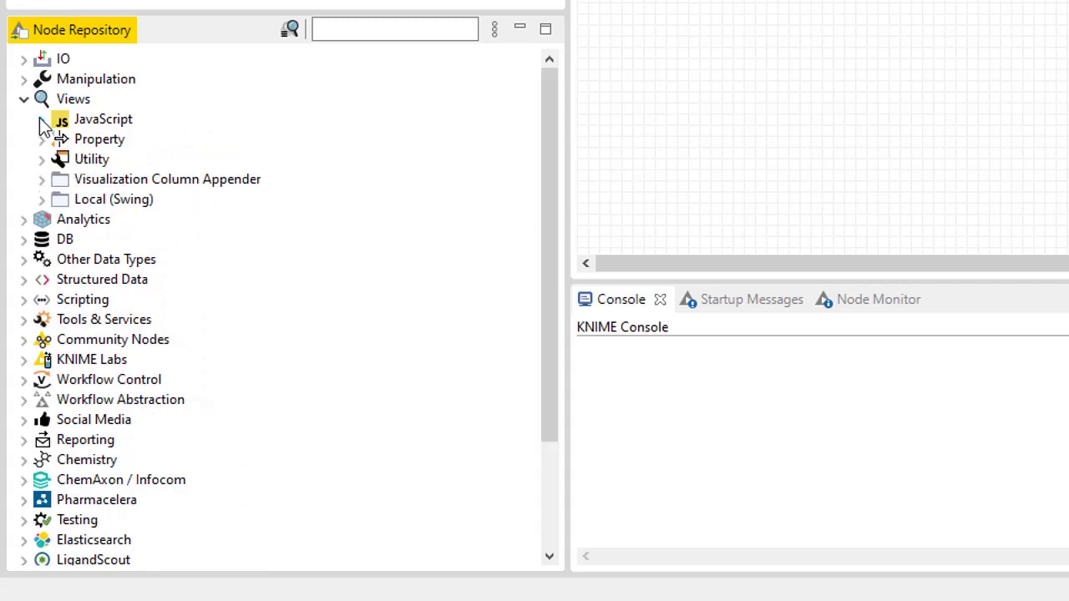
click(42, 200)
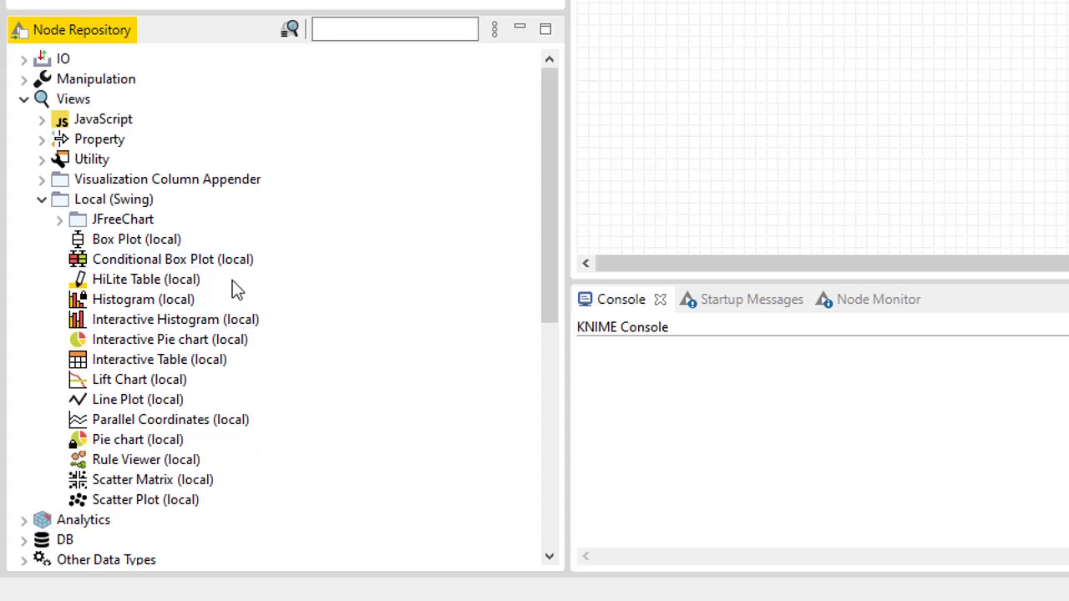
click(59, 221)
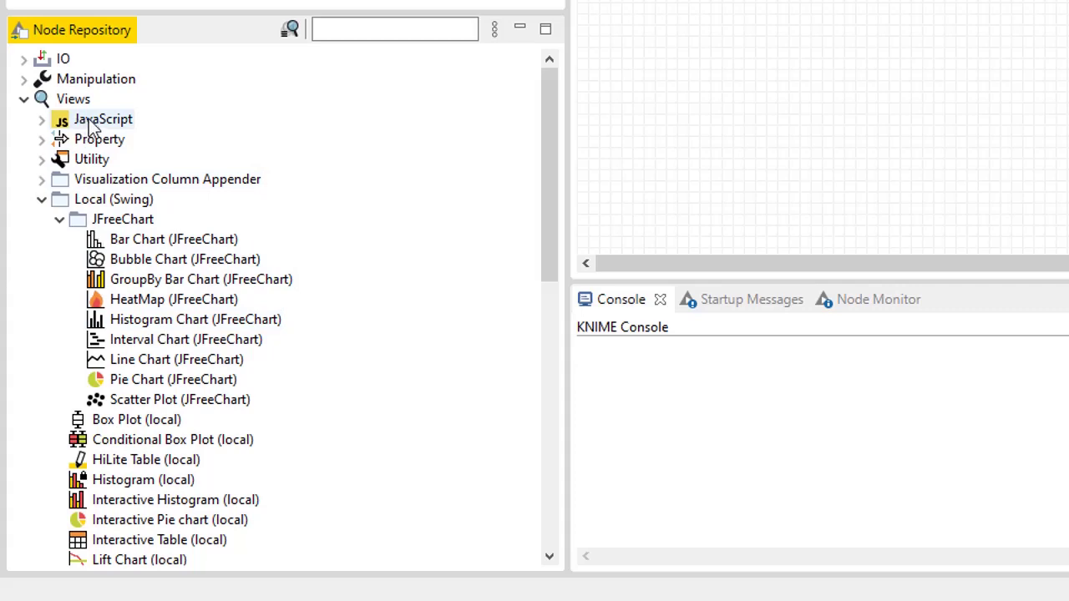
click(24, 99)
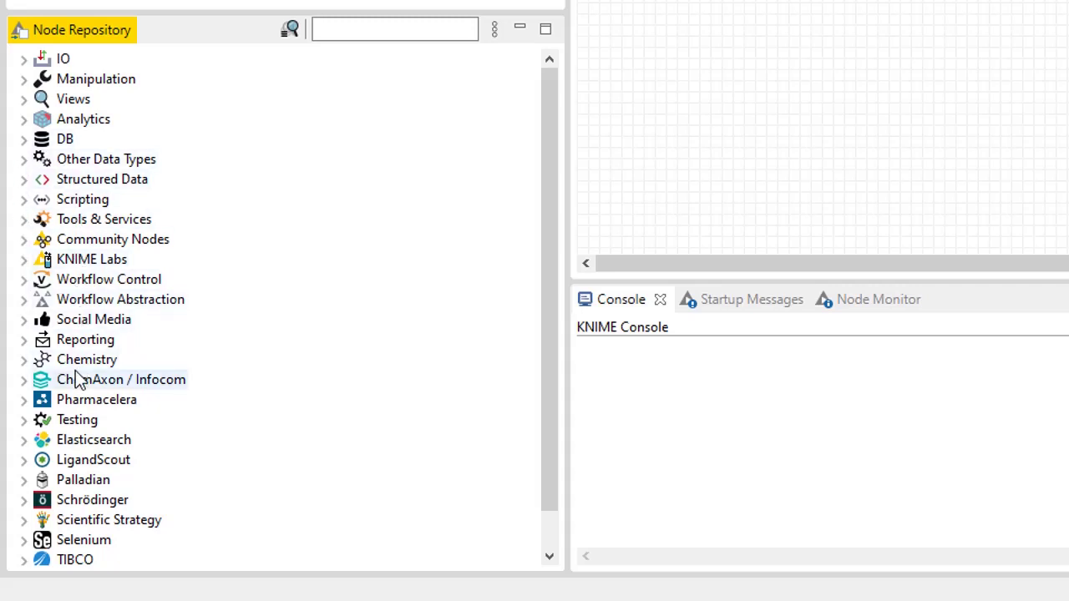
Expand KNIME Labs to reveal JavaScript Views (Labs) and its Plotly nodes, then collapse that group.
click(24, 259)
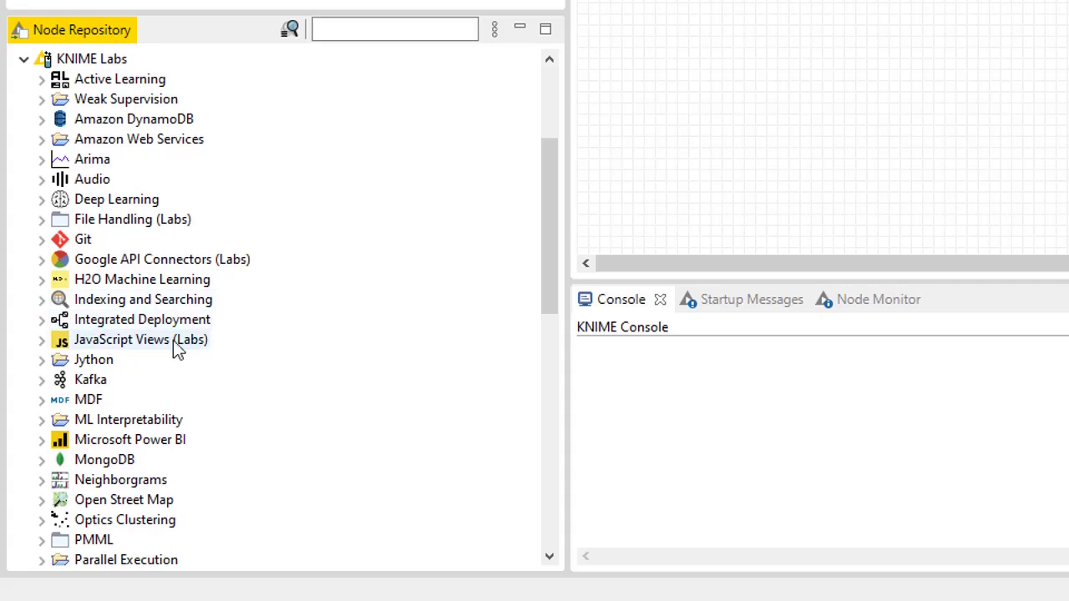
click(42, 340)
click(58, 360)
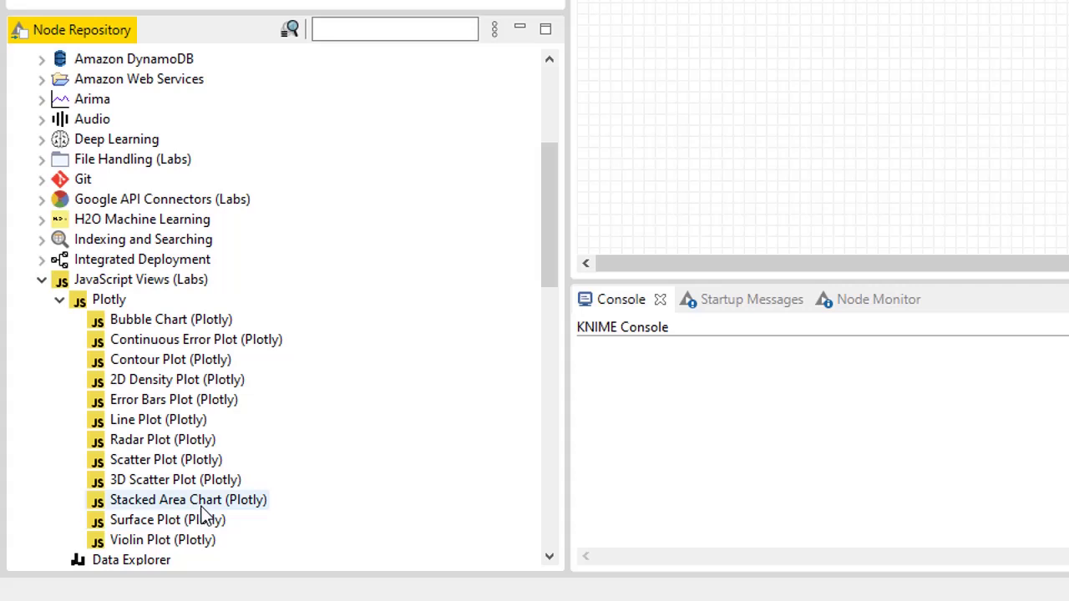
click(42, 280)
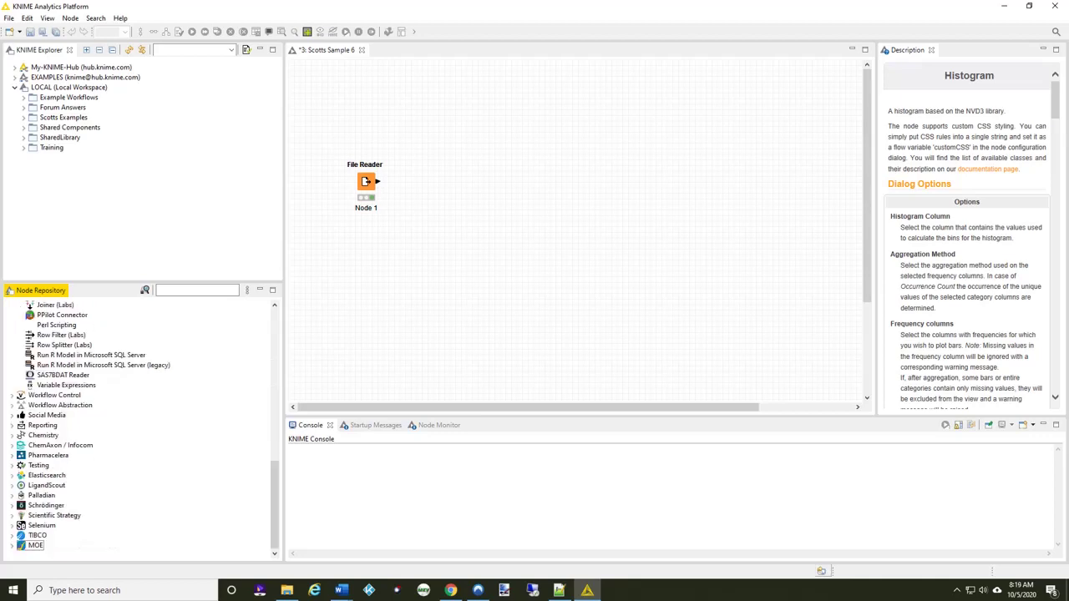
Collapse KNIME Labs and expand the Views category in the node repository.
click(171, 290)
drag(275, 507, 278, 324)
click(12, 405)
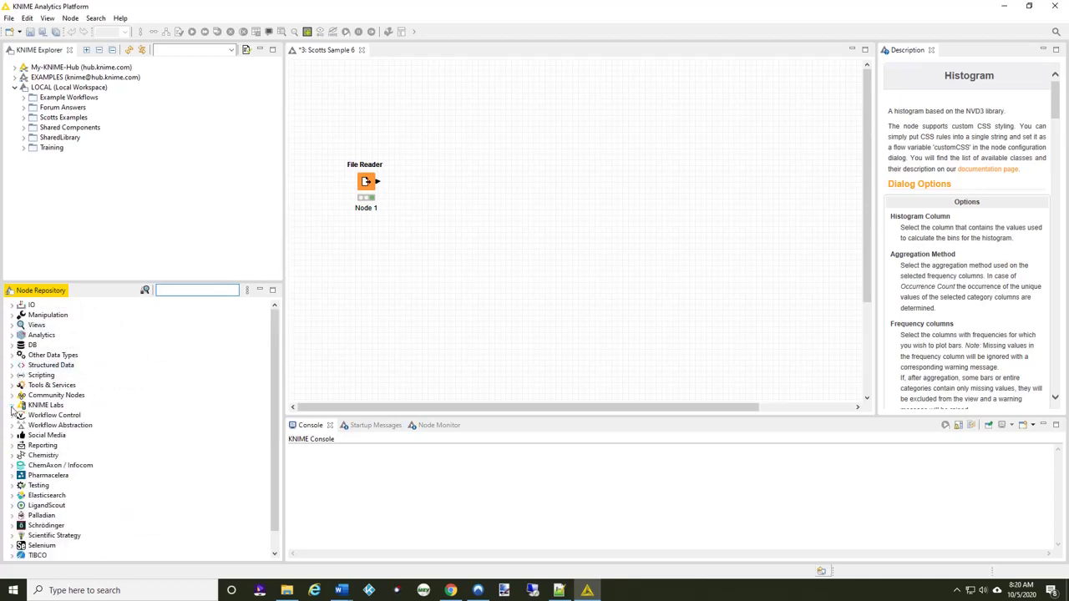
click(11, 326)
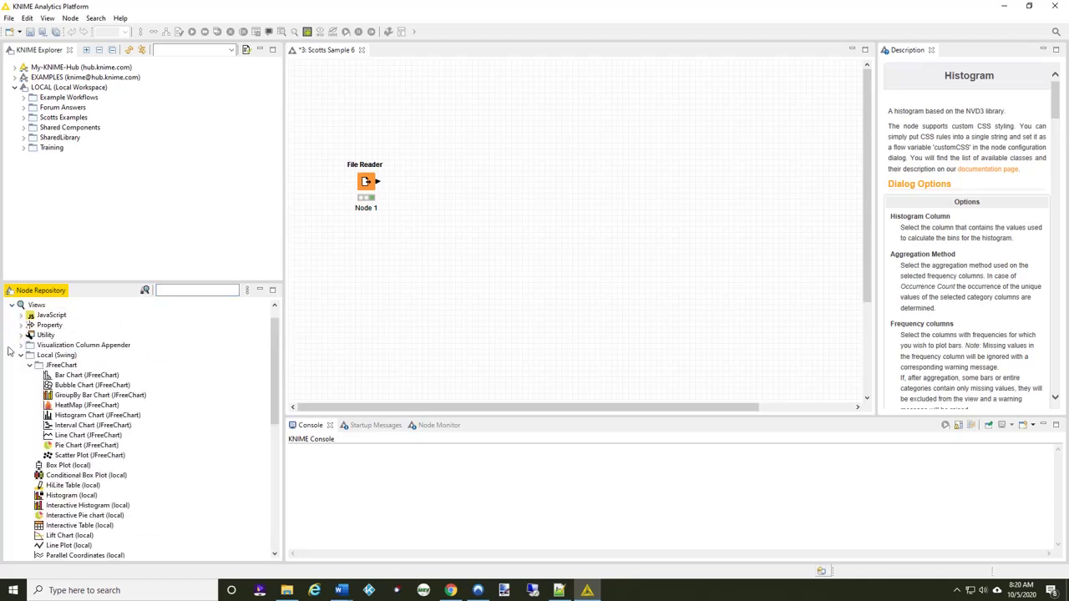
click(21, 355)
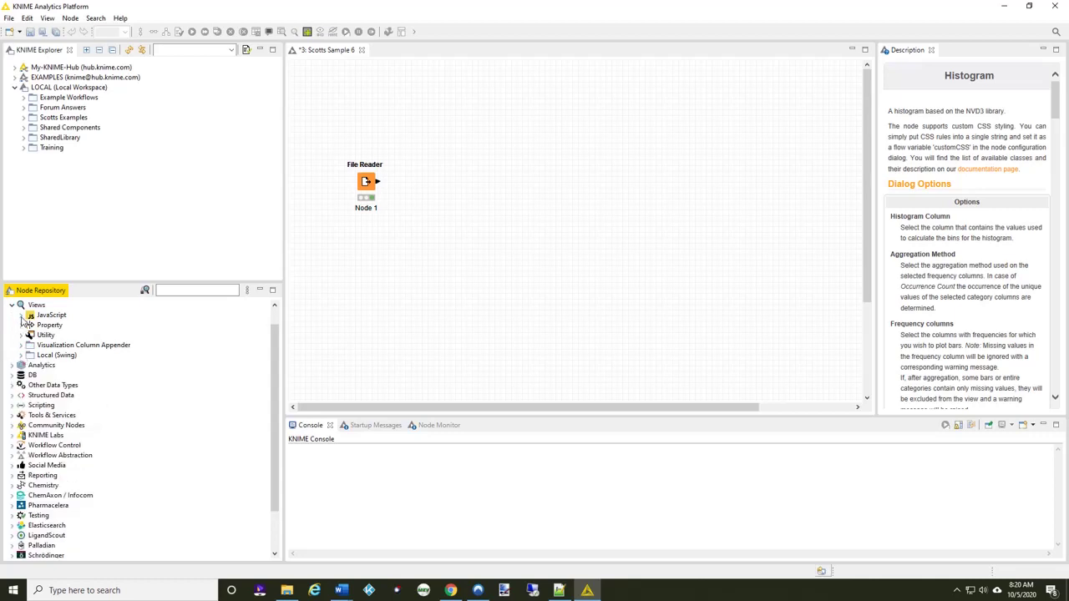
Place a JavaScript Bar Chart node right of File Reader and wire File Reader's output into it.
click(22, 316)
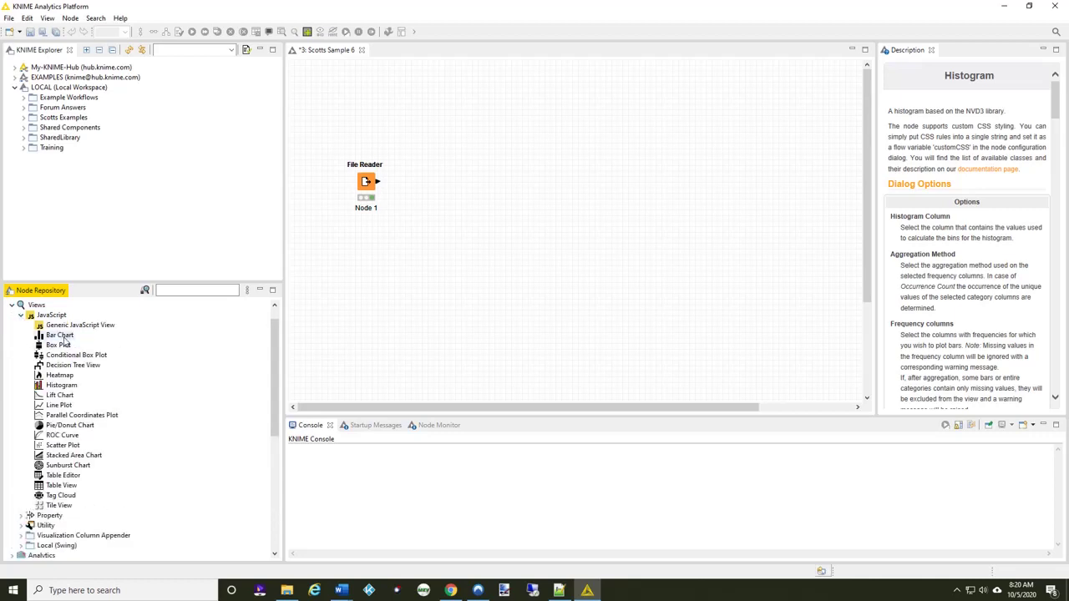
drag(65, 341, 463, 184)
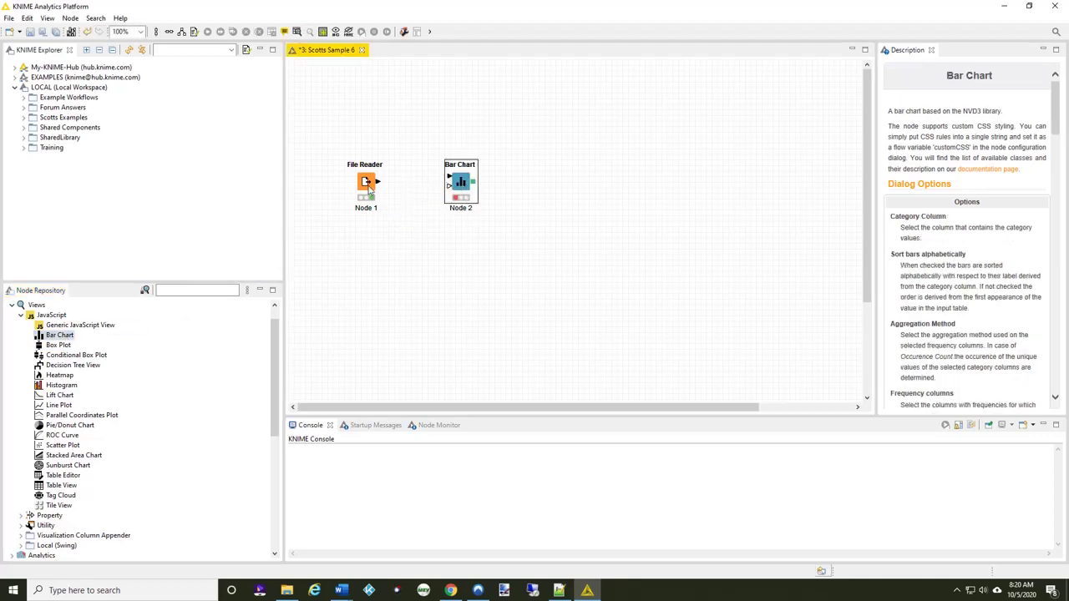
drag(378, 182, 449, 182)
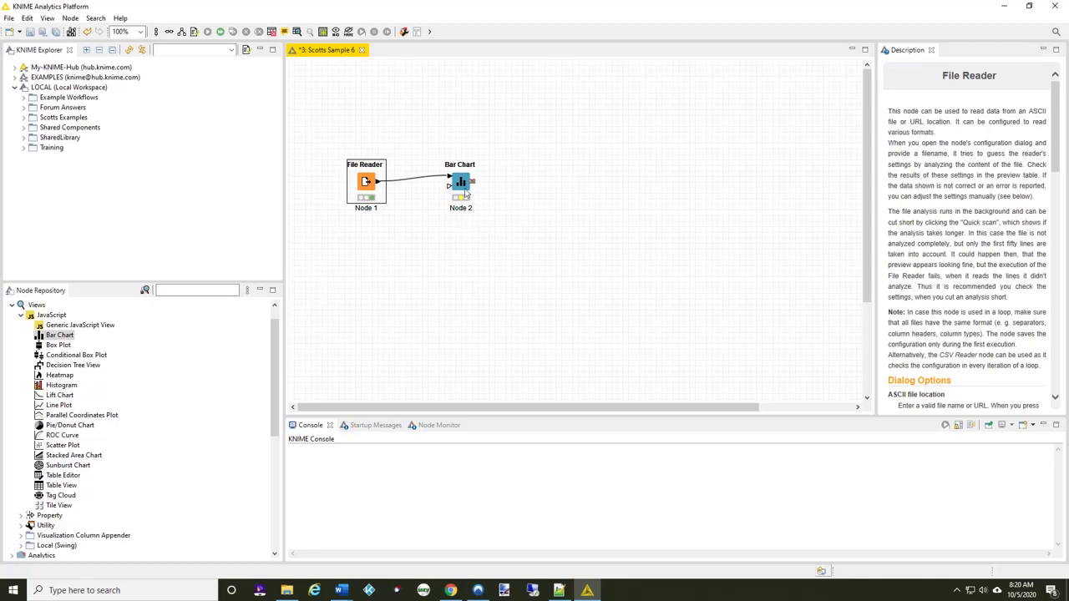
Set marital-status as the Bar Chart's category column.
double_click(464, 186)
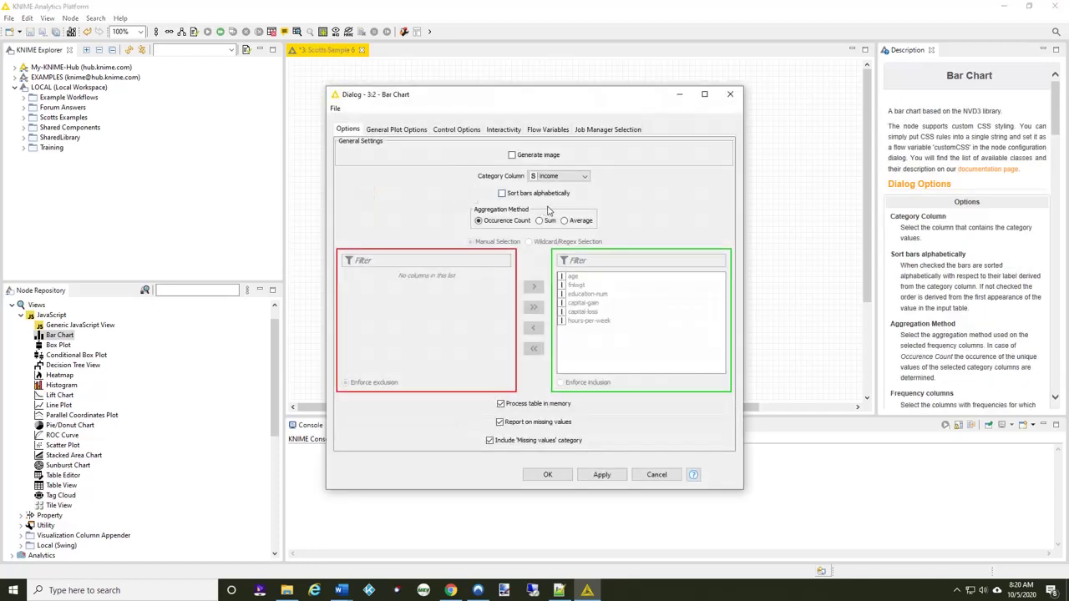
click(587, 180)
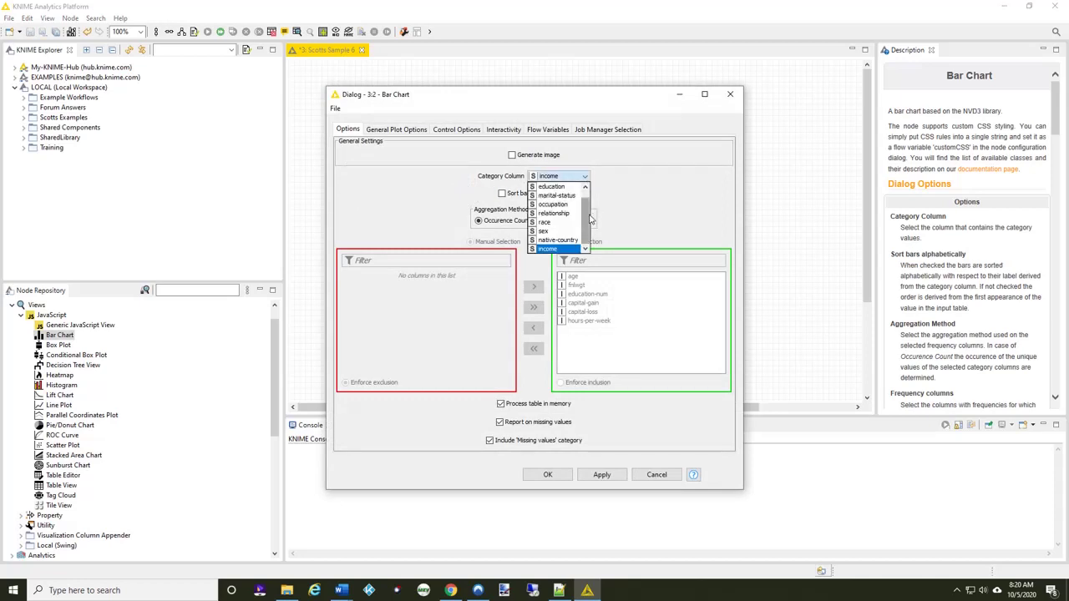
click(556, 195)
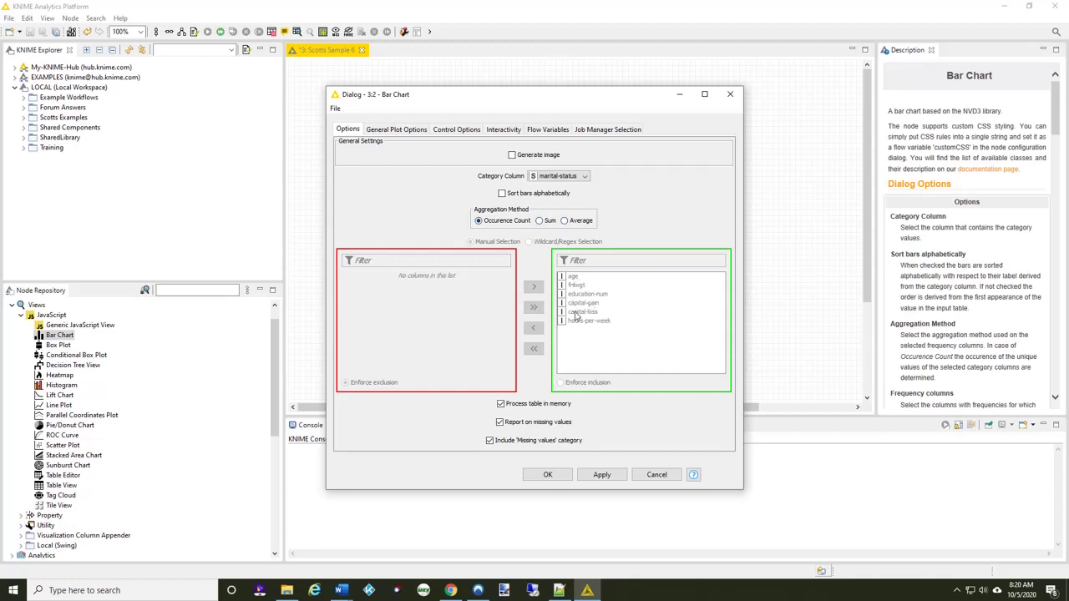
Review the General Plot, Control Options and Interactivity tabs, with all selection options enabled.
click(411, 131)
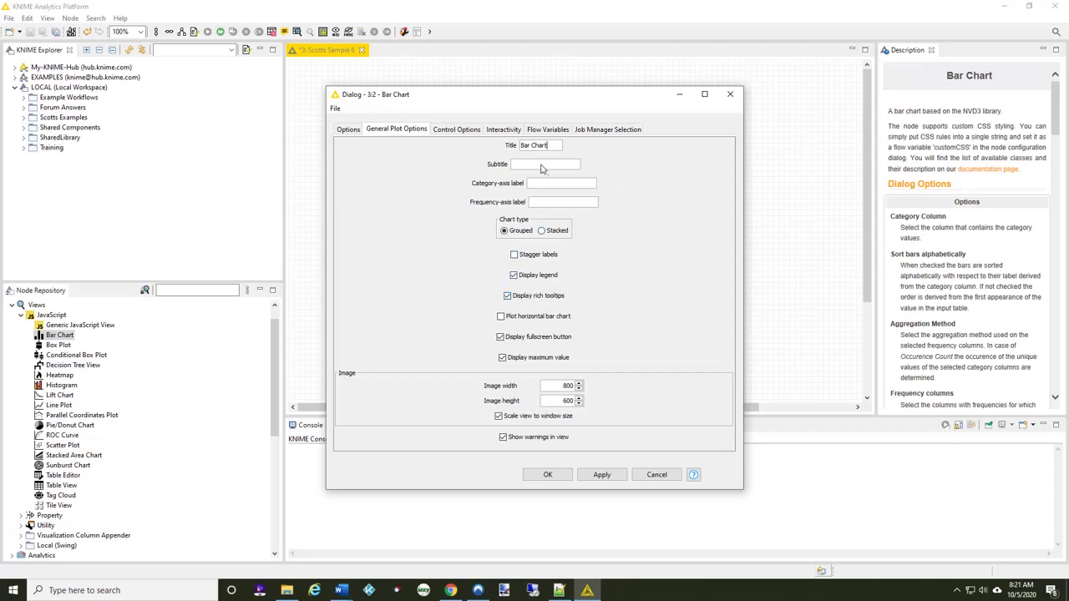
click(464, 130)
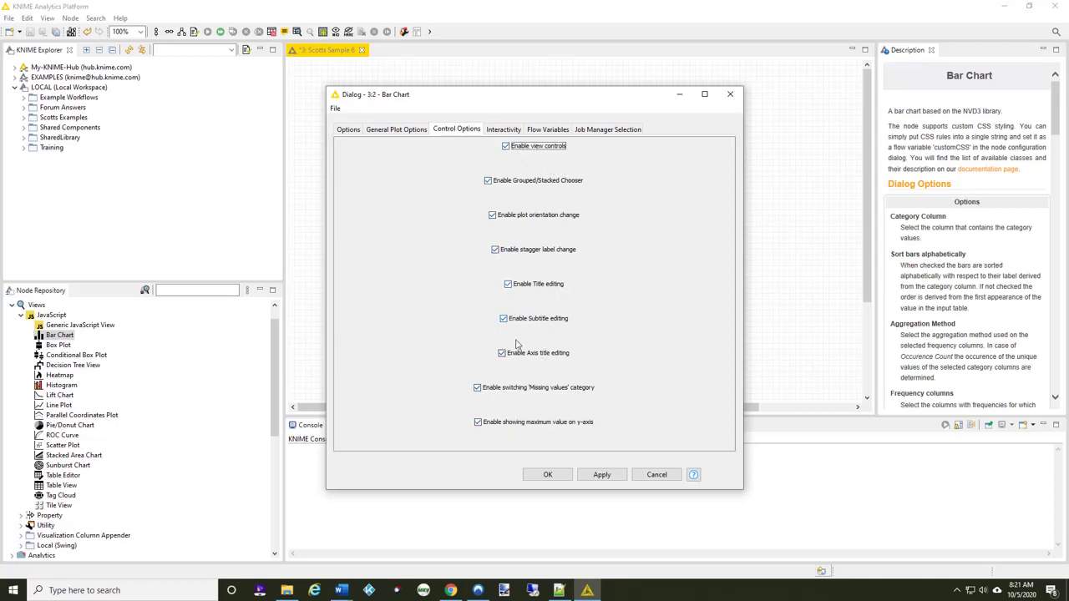
click(502, 131)
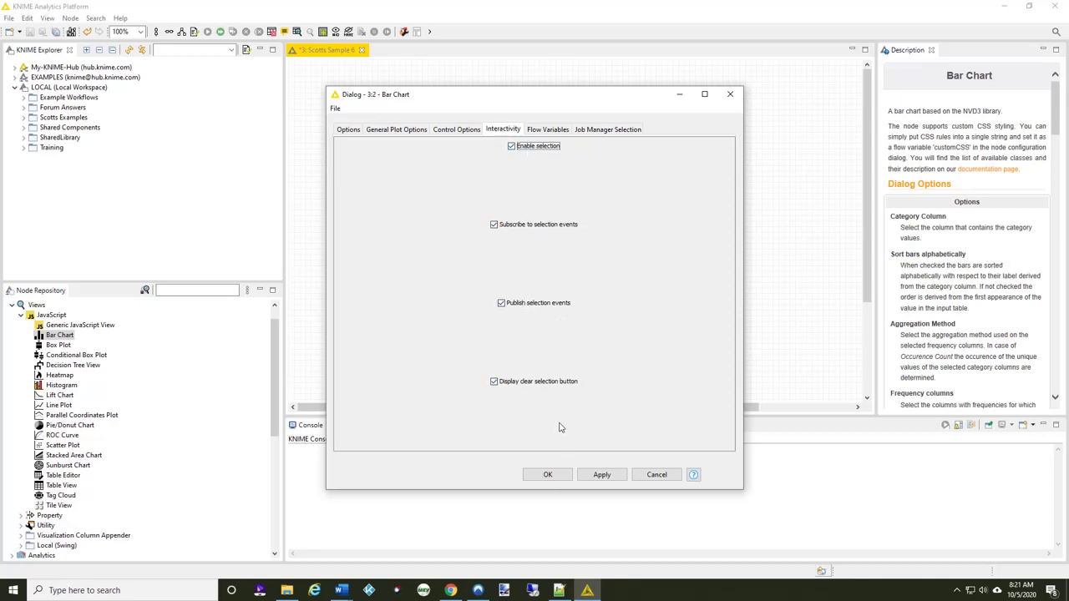
Apply the settings, execute the Bar Chart, view its marital-status counts, then close the view.
click(565, 476)
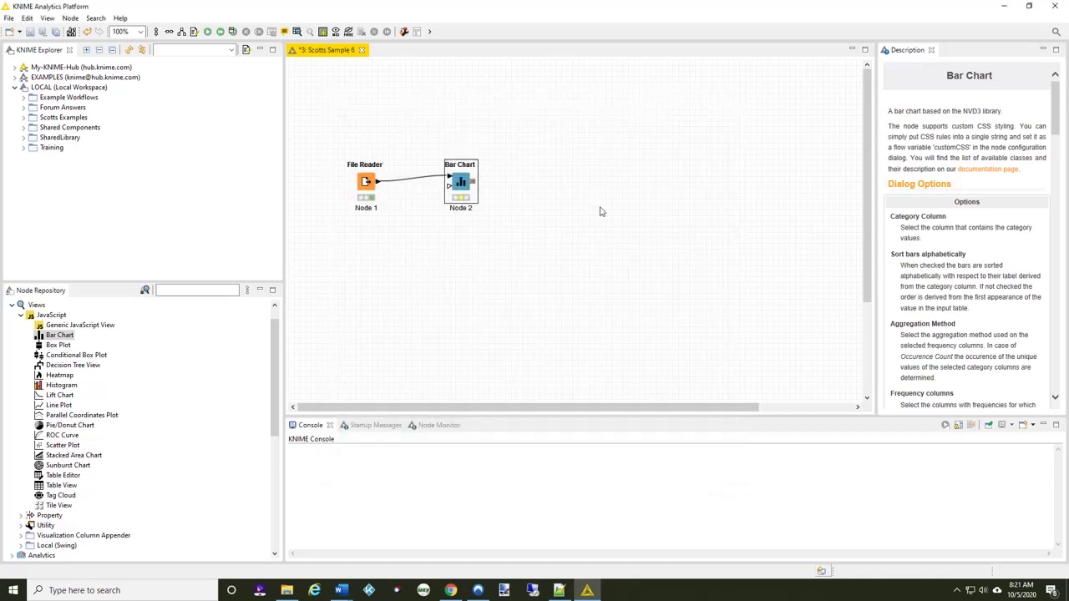
right_click(458, 182)
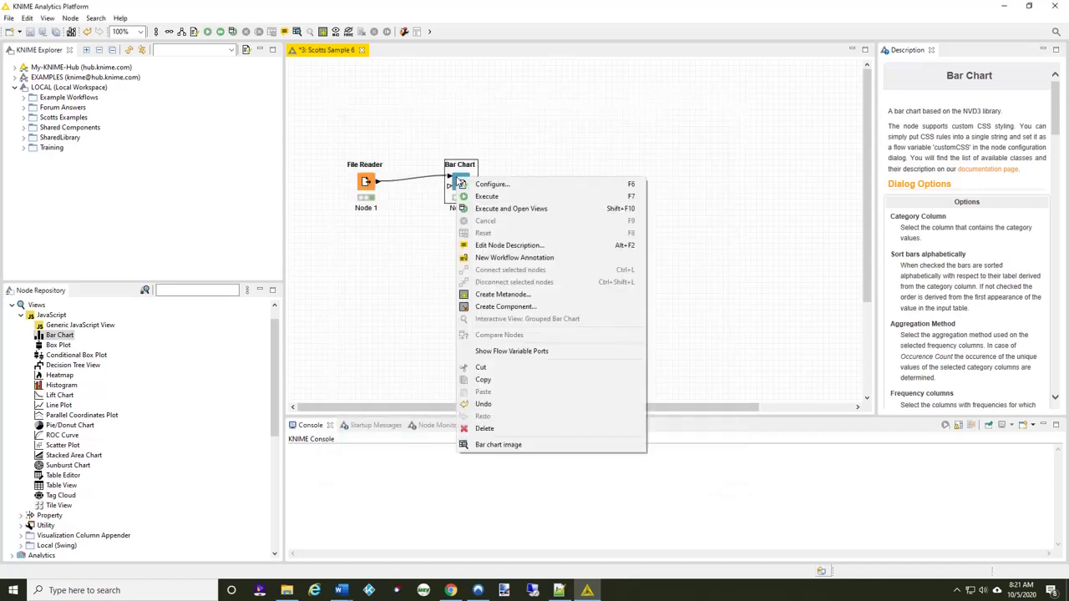
click(511, 210)
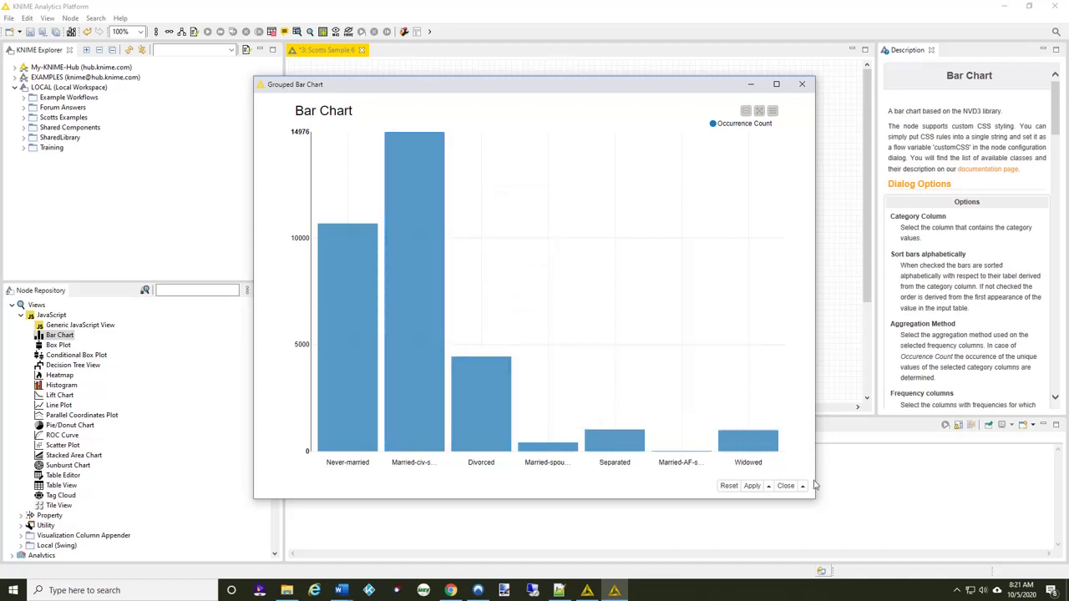
click(786, 486)
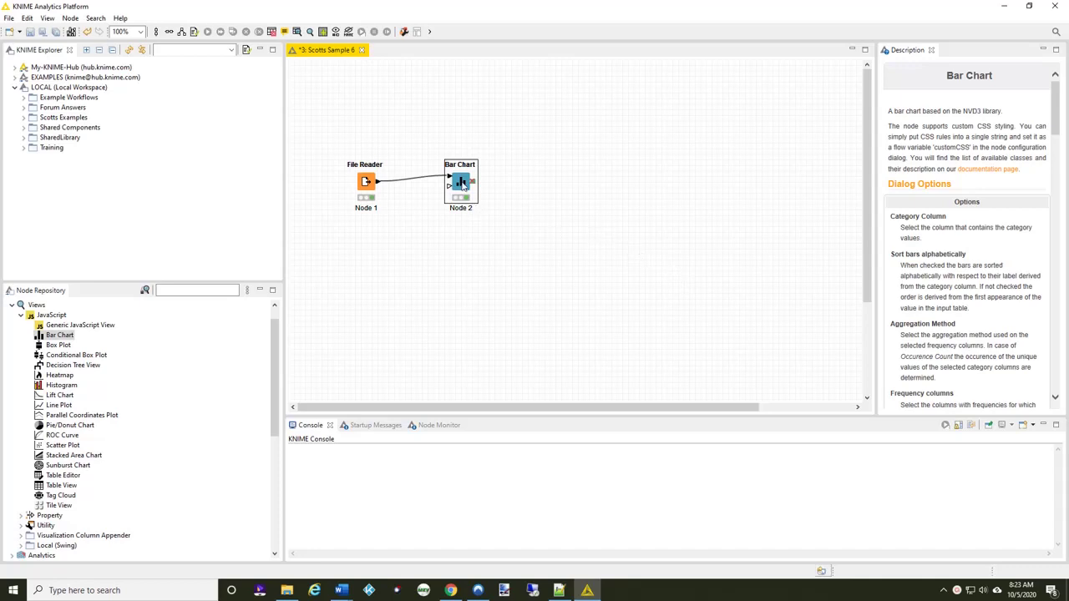
Delete the Bar Chart and put a Histogram node in its place, fed by File Reader's output.
key(Delete)
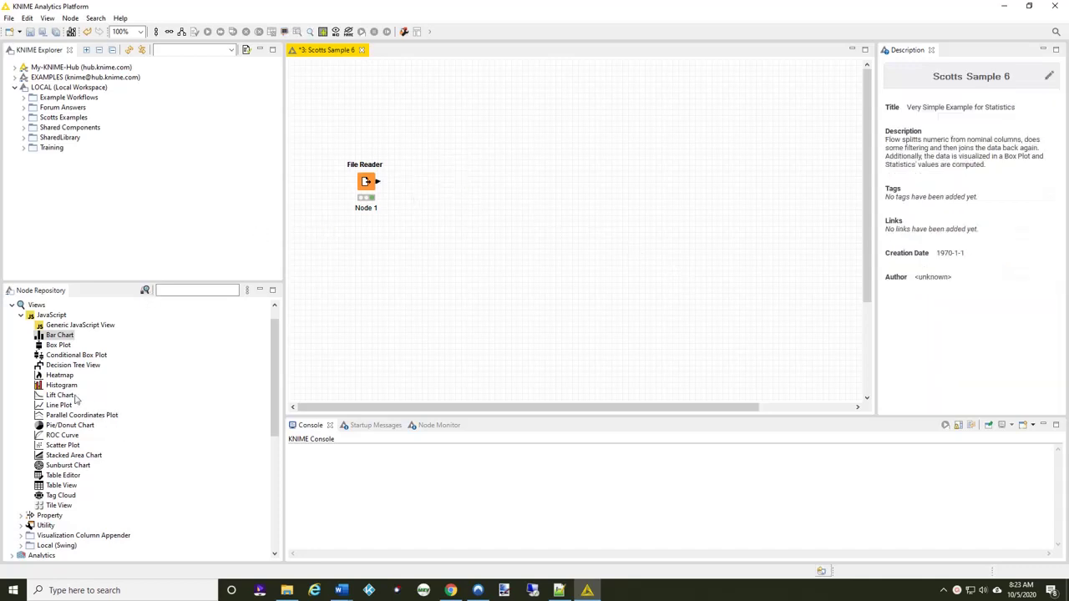
drag(61, 384, 451, 185)
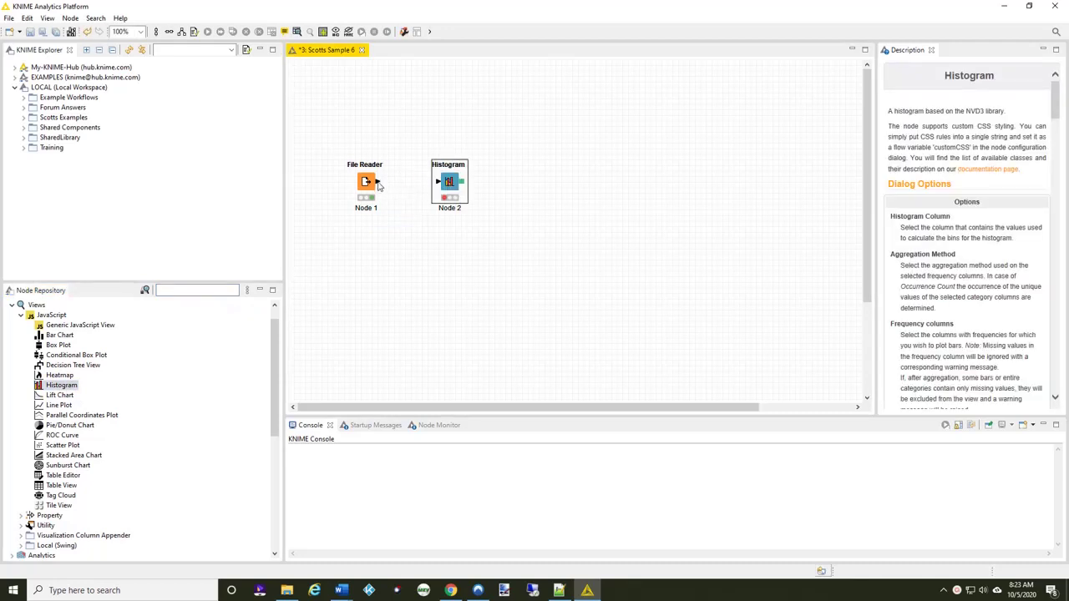
drag(378, 186, 437, 181)
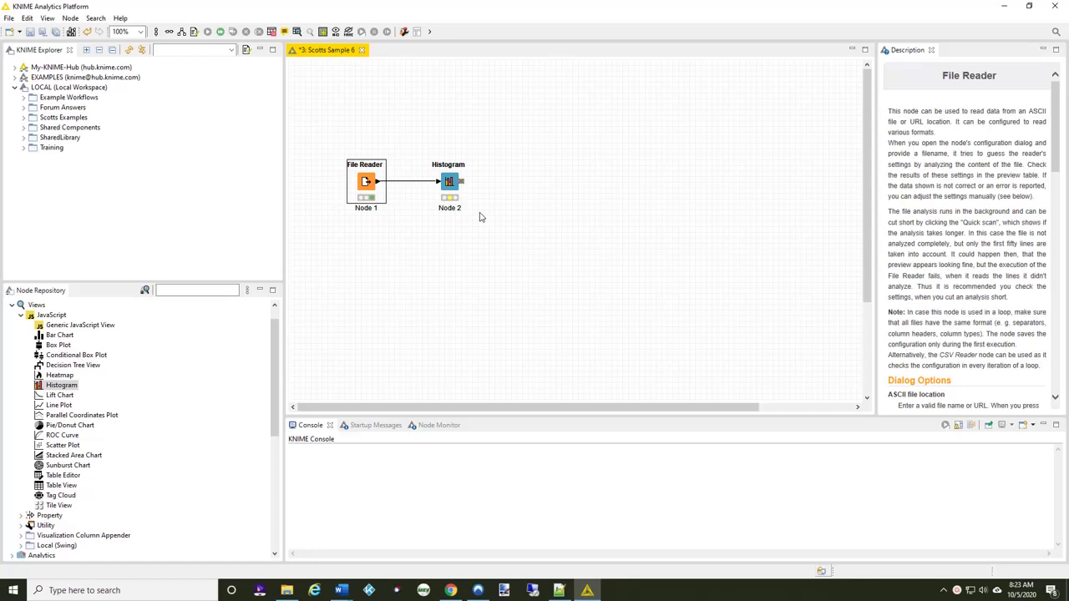
In the Histogram's Binning tab, try sample quantiles, then keep Fixed number of bins set to 4.
double_click(450, 183)
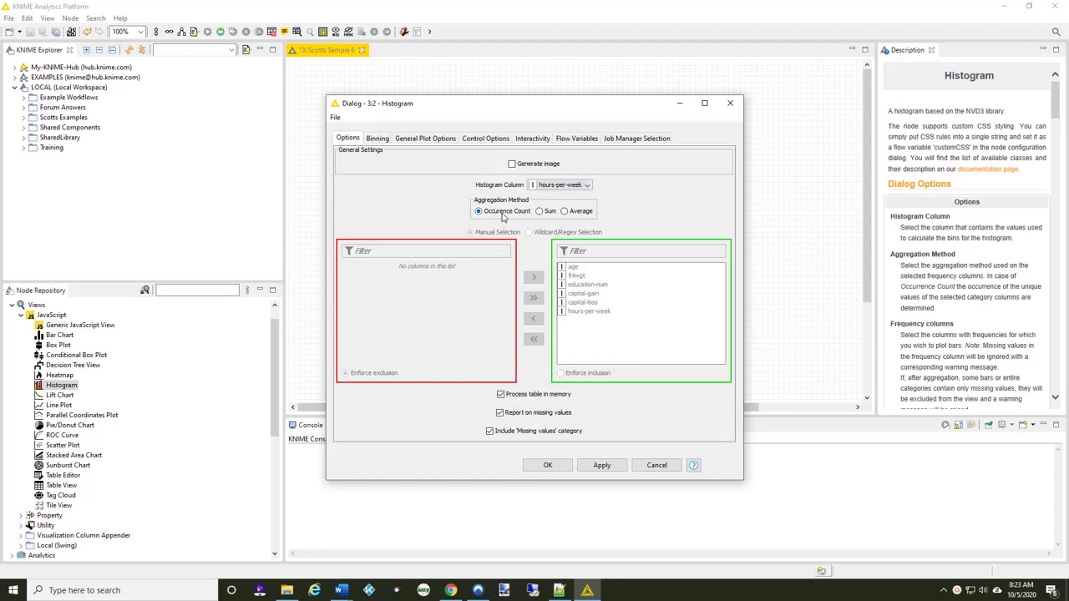
click(381, 141)
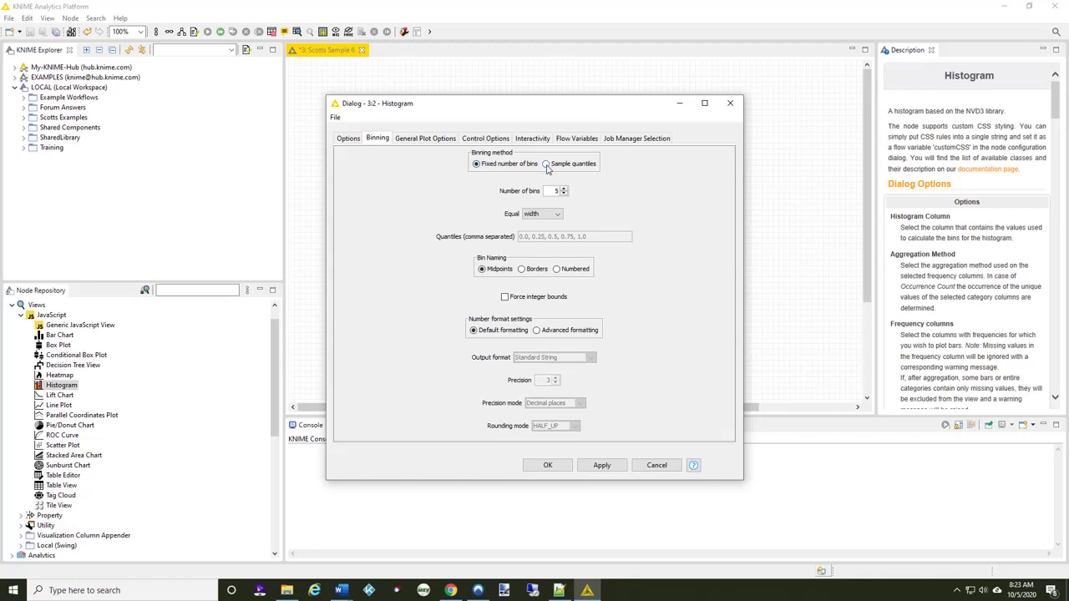
click(547, 167)
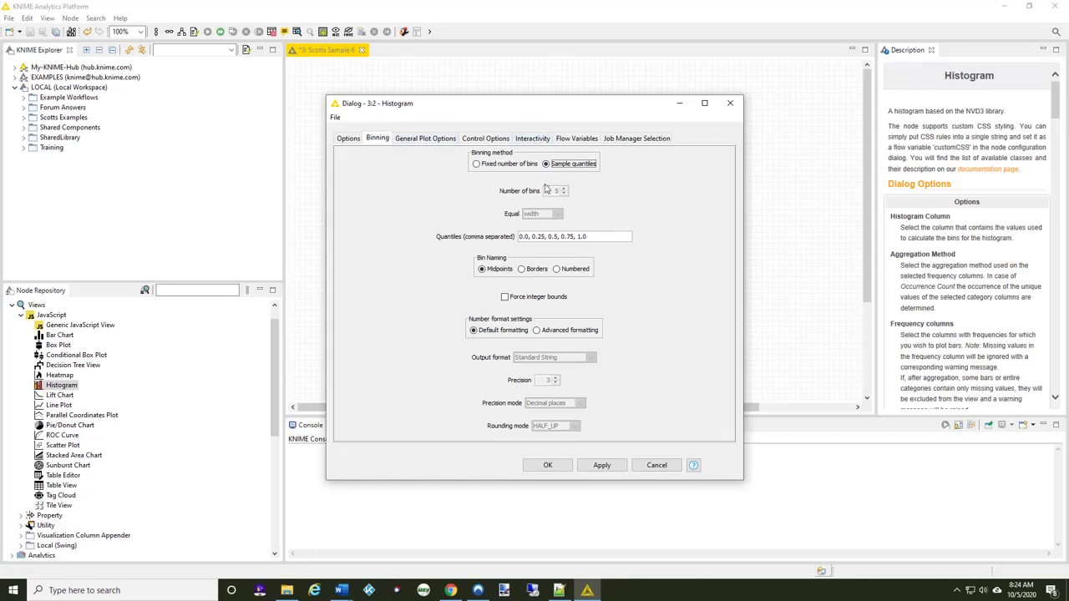
click(476, 164)
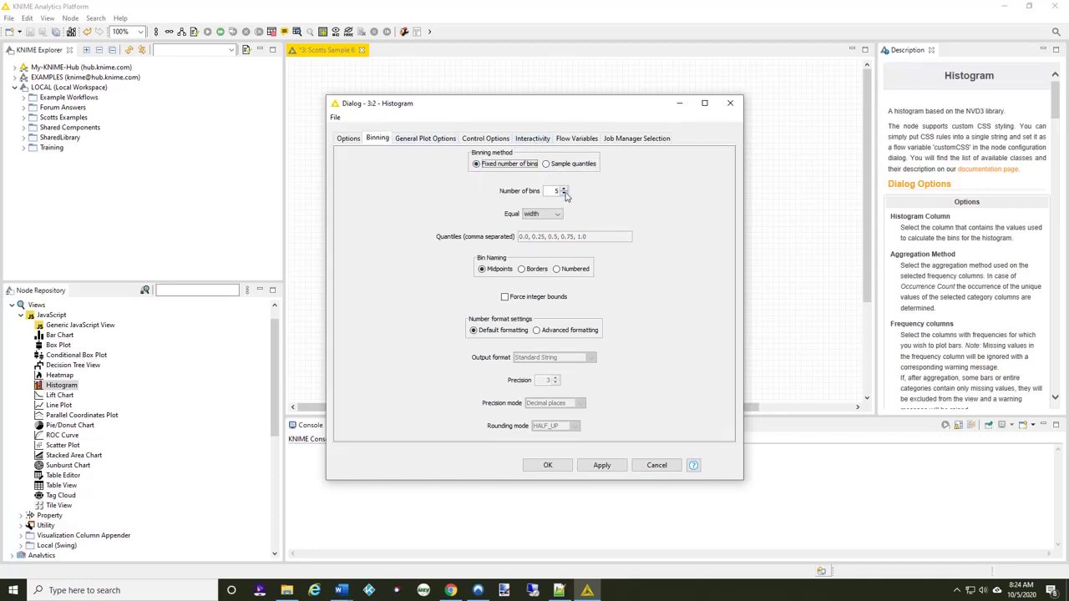
click(564, 193)
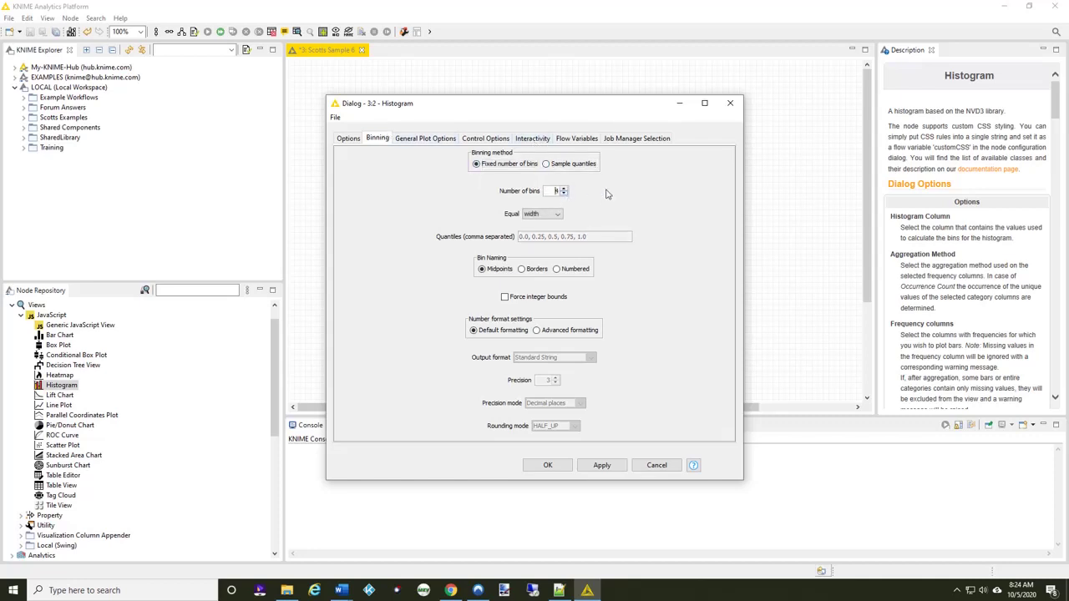
Review the Histogram's General Plot, Control Options and Interactivity tabs.
click(434, 139)
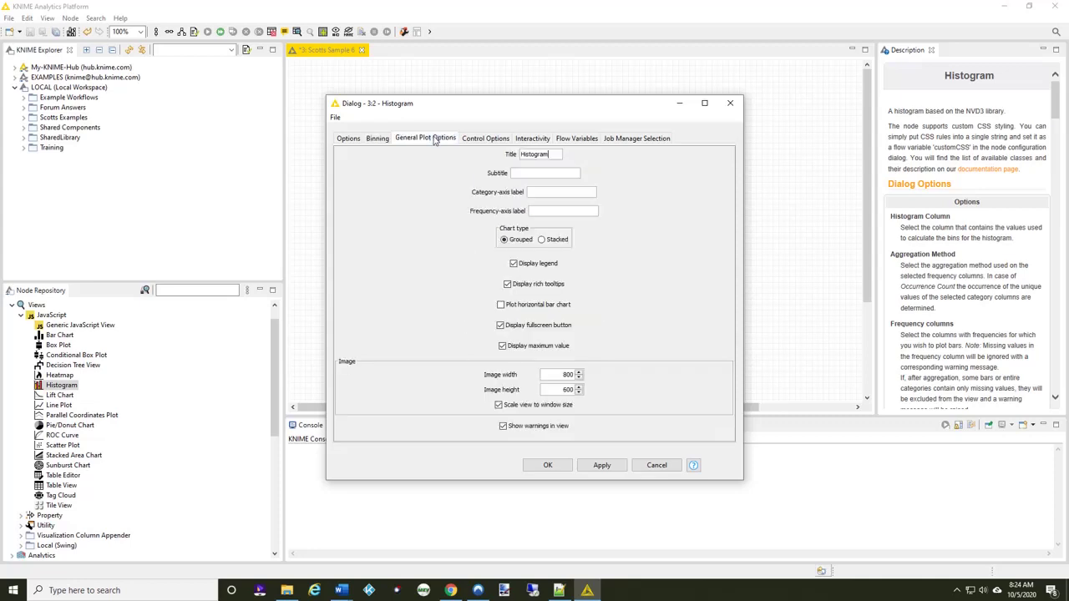
click(485, 140)
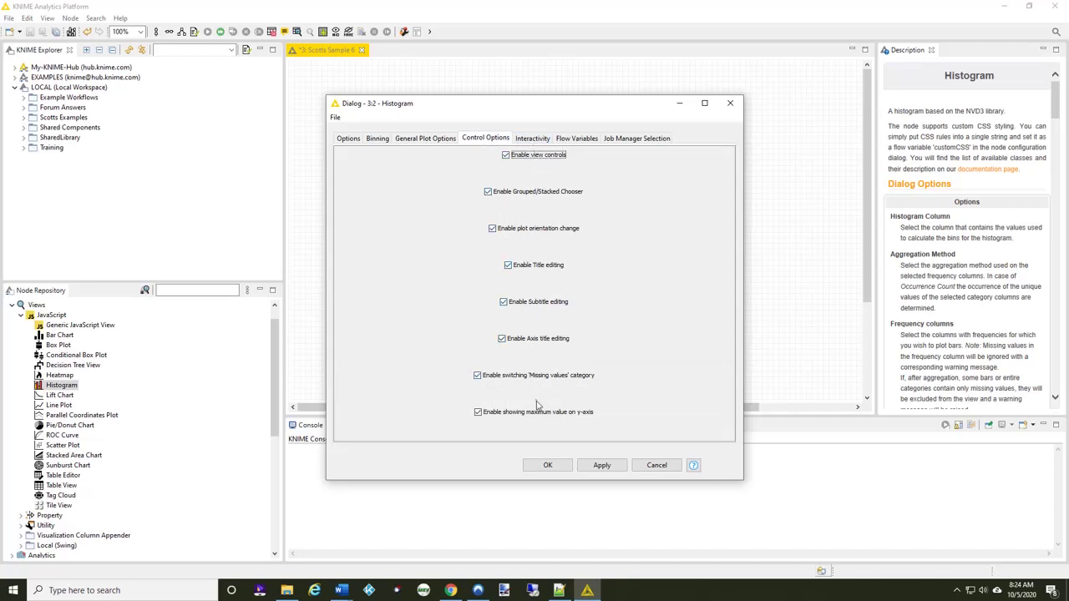
click(530, 139)
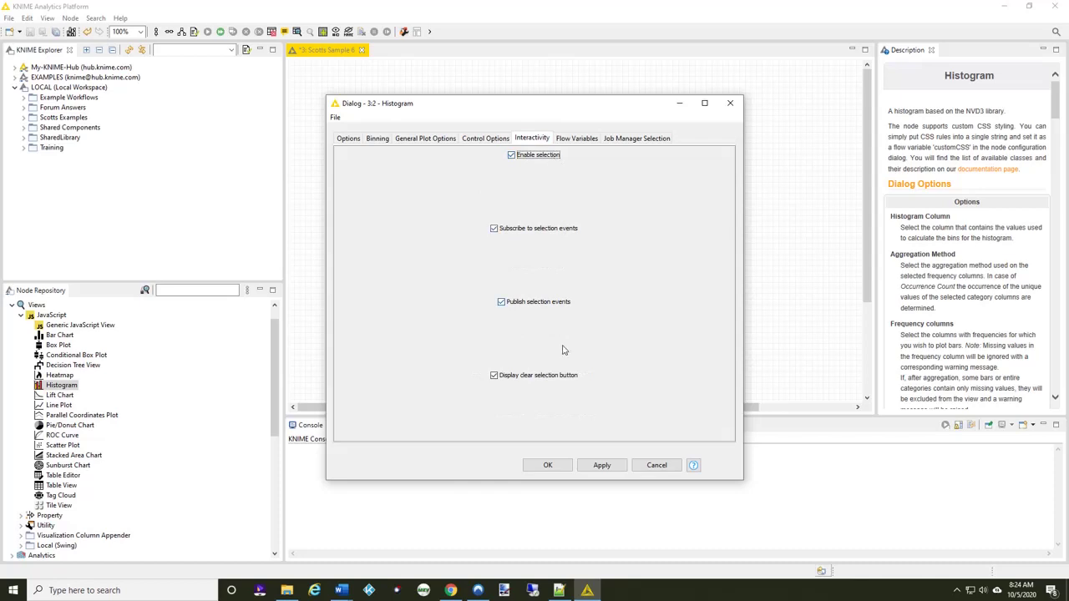
Save the 4-bin settings, execute the Histogram, and read counts for bins at 13.25, 37.75, 62.25, 86.75.
click(551, 468)
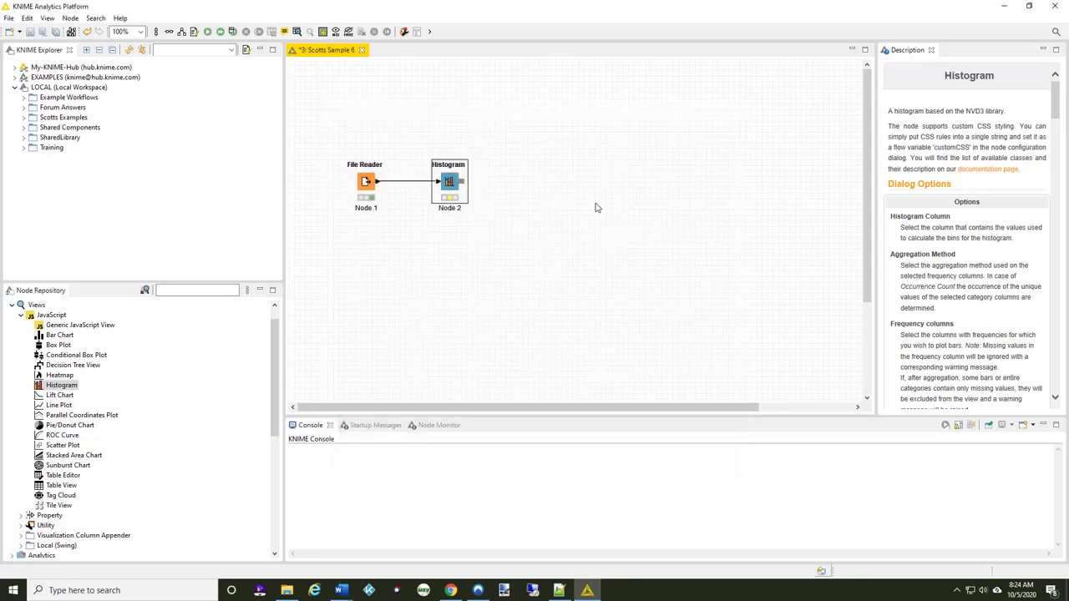
right_click(453, 180)
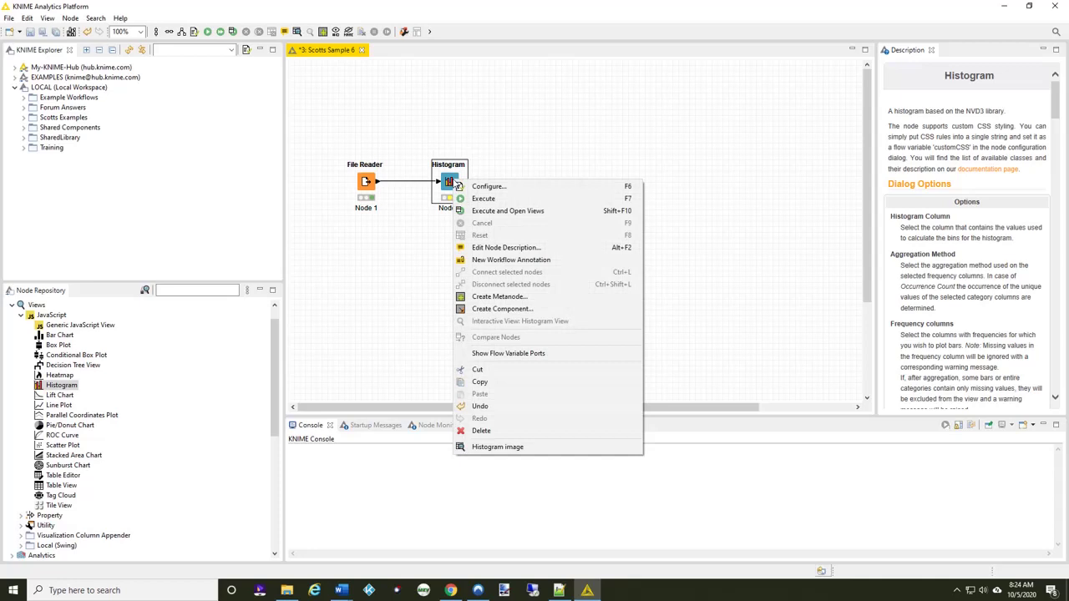
click(497, 213)
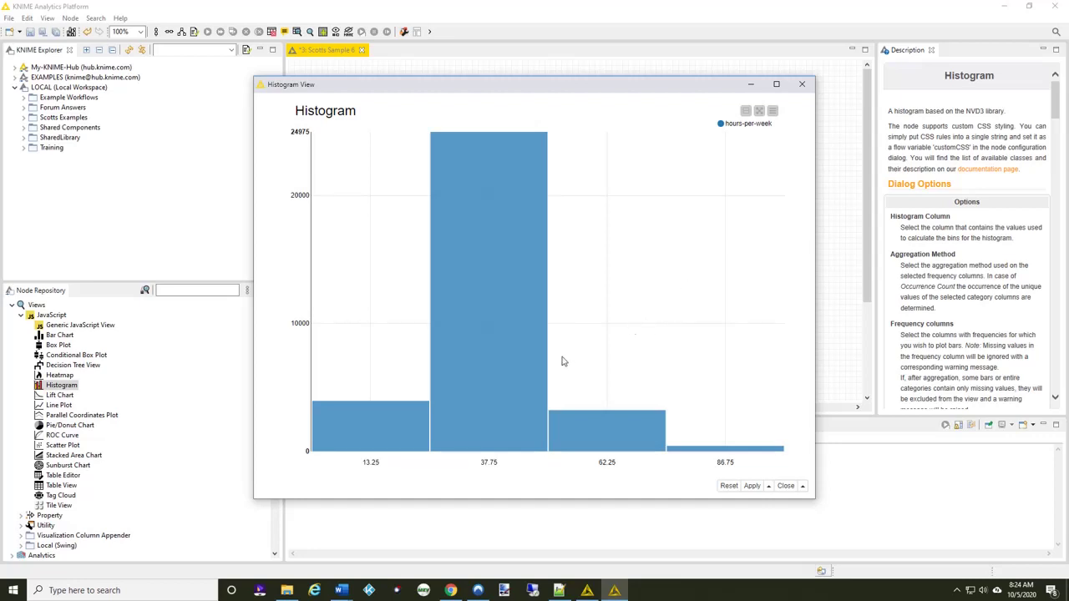
mouse_move(377, 437)
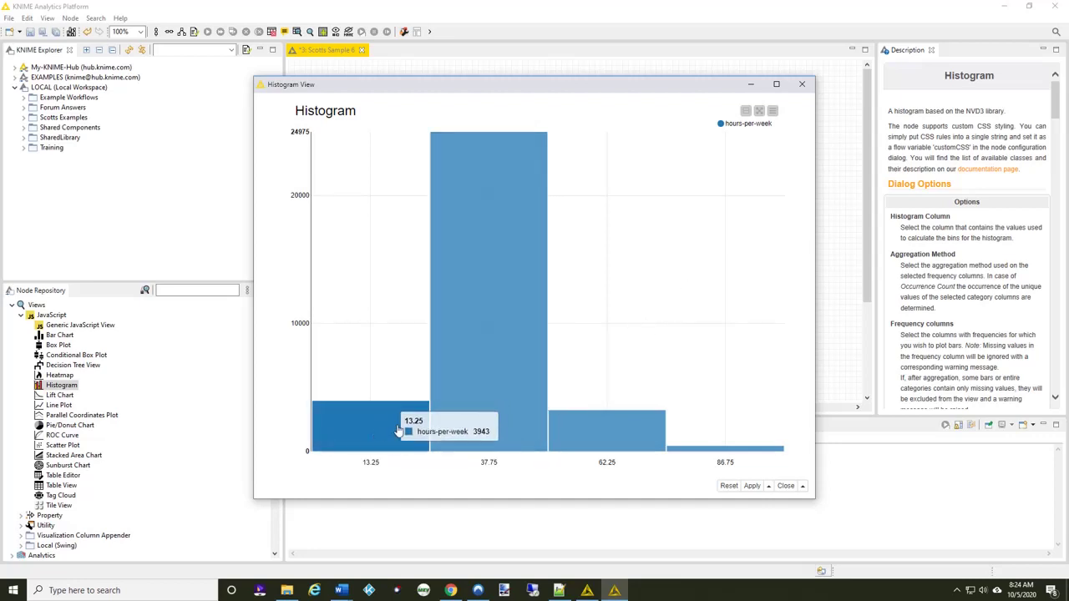
mouse_move(478, 401)
mouse_move(593, 430)
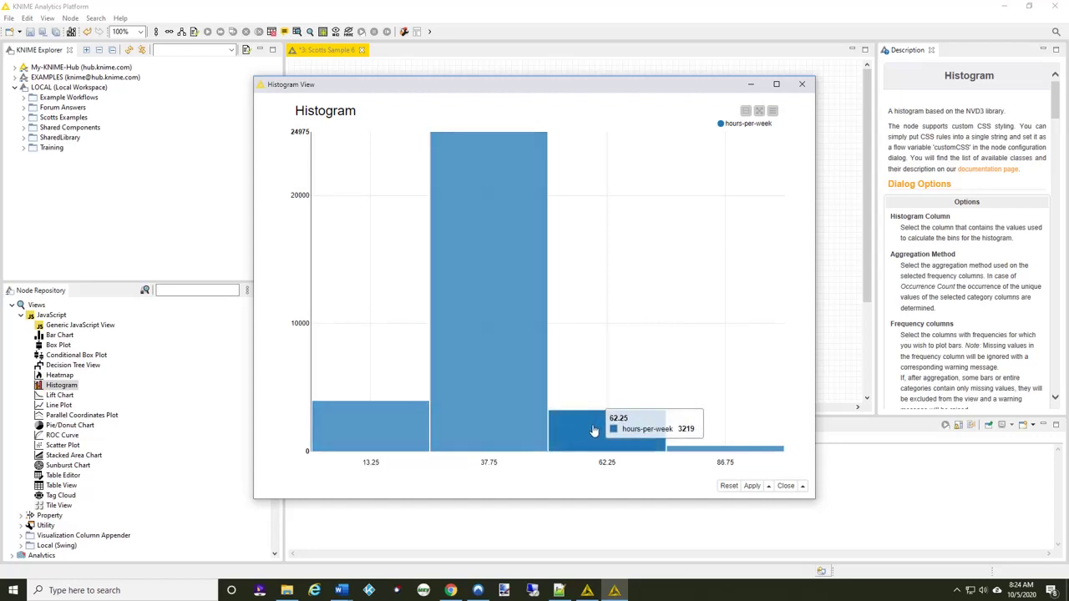
mouse_move(726, 451)
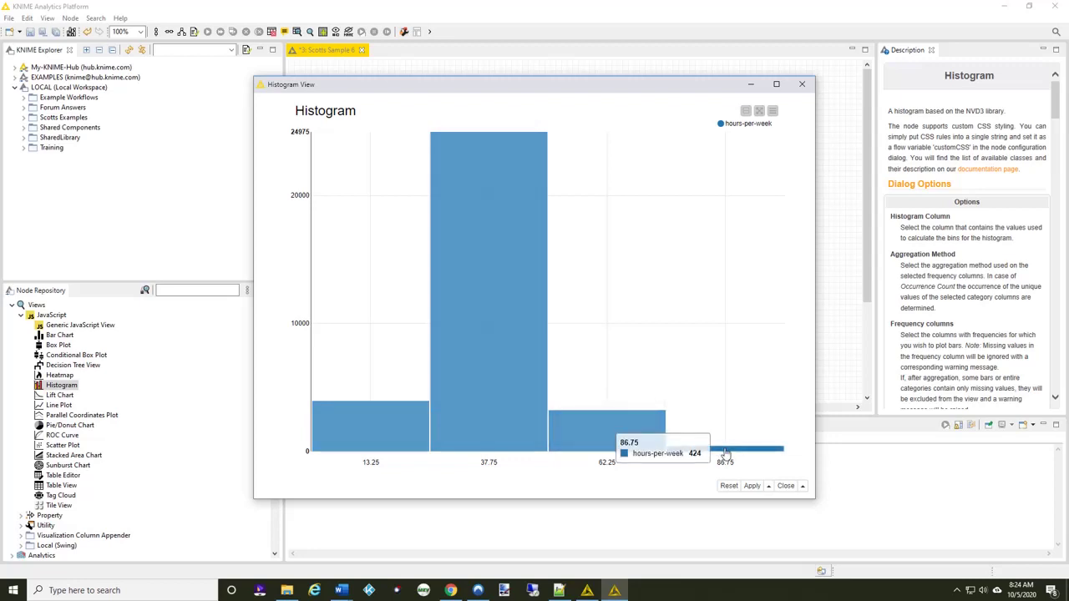
Close the Histogram View window to get back to the workflow canvas.
click(801, 84)
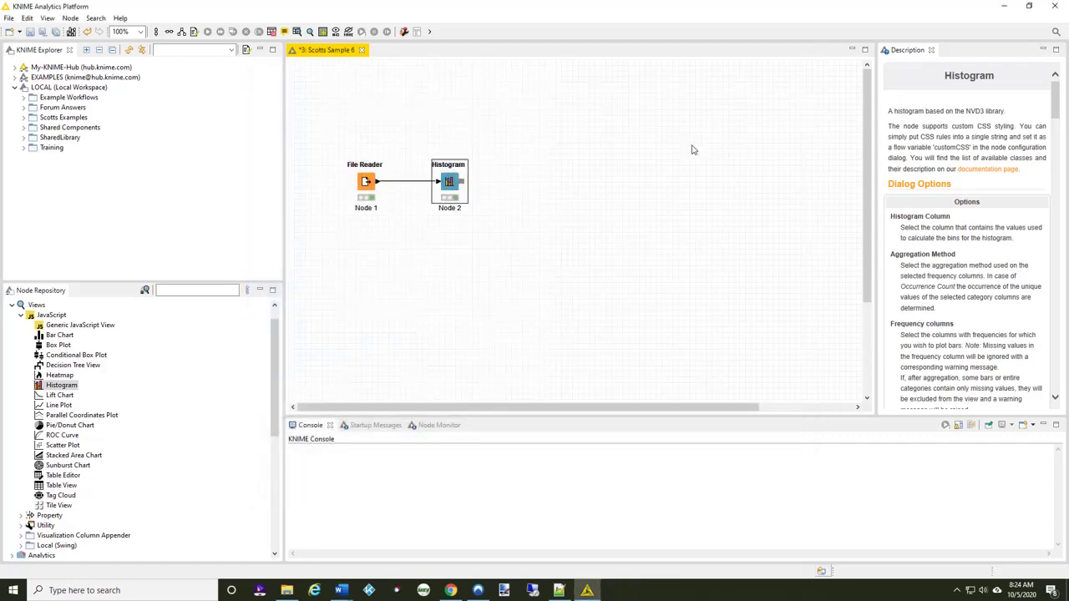